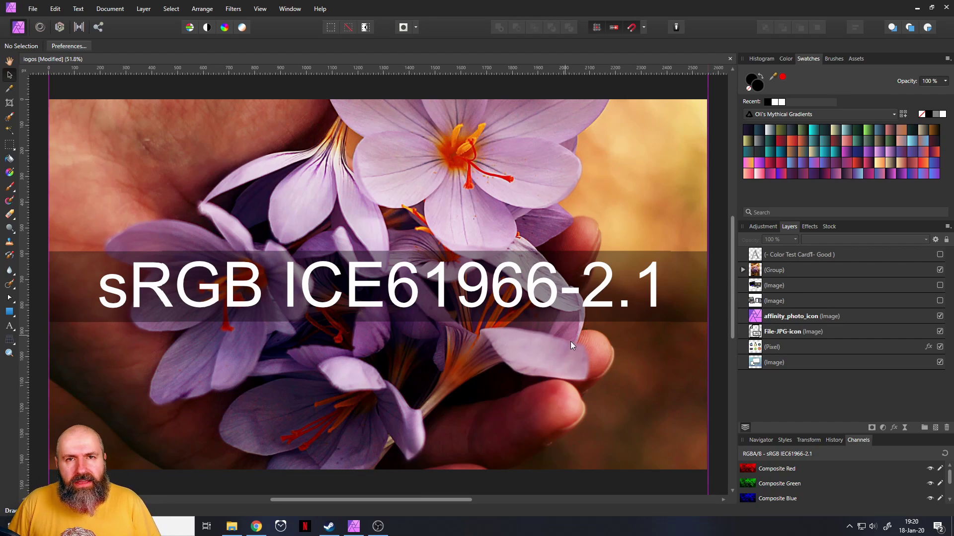
# Hide the flower photo group, then enlarge the OS logos layer and move it down.
pyautogui.click(939, 270)
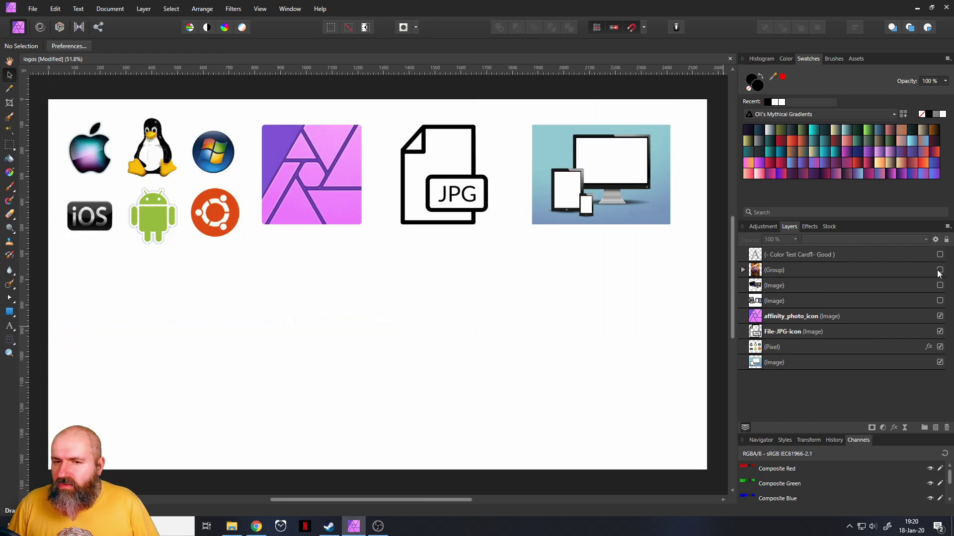
pyautogui.click(213, 228)
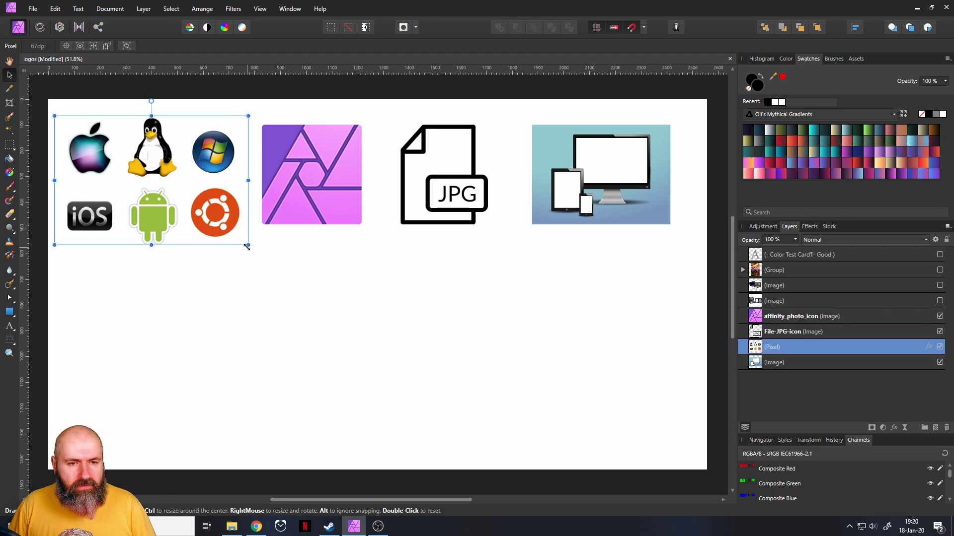
pyautogui.moveTo(249, 246); pyautogui.dragTo(437, 373)
pyautogui.moveTo(382, 308); pyautogui.dragTo(514, 404)
# Shrink the OS logos slightly, then undo back to their original top-left placement.
pyautogui.moveTo(571, 214); pyautogui.dragTo(517, 256)
pyautogui.moveTo(467, 288); pyautogui.dragTo(476, 279)
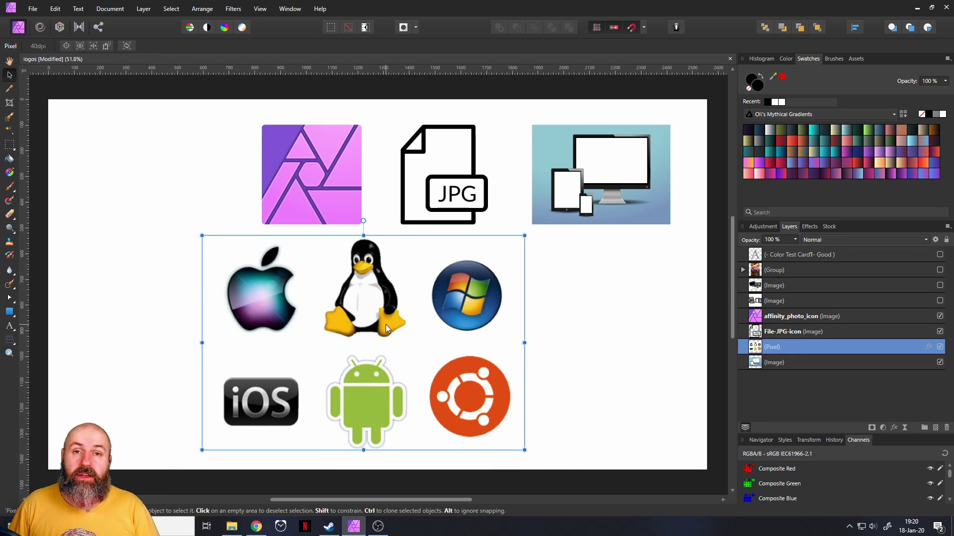
pyautogui.hotkey('ctrl', 'z')
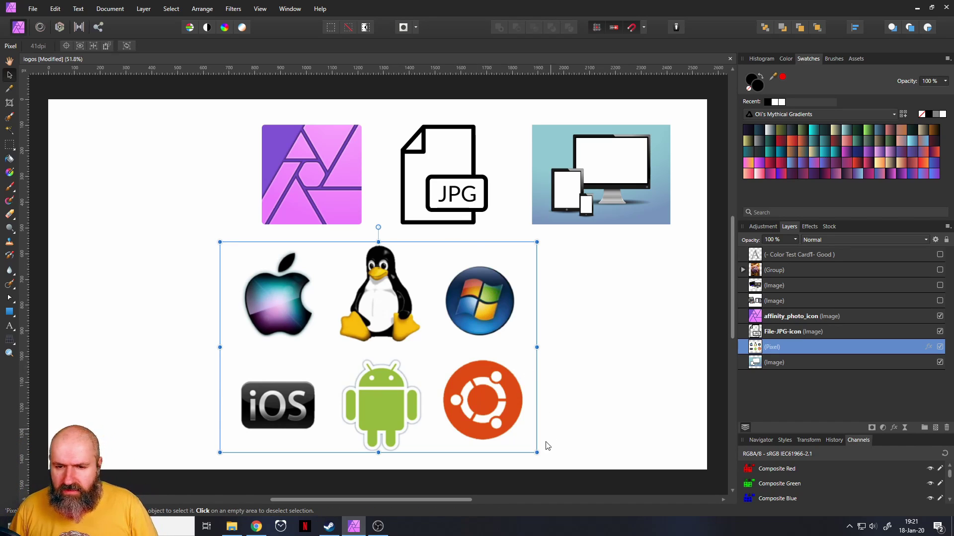
pyautogui.hotkey('ctrl', 'z')
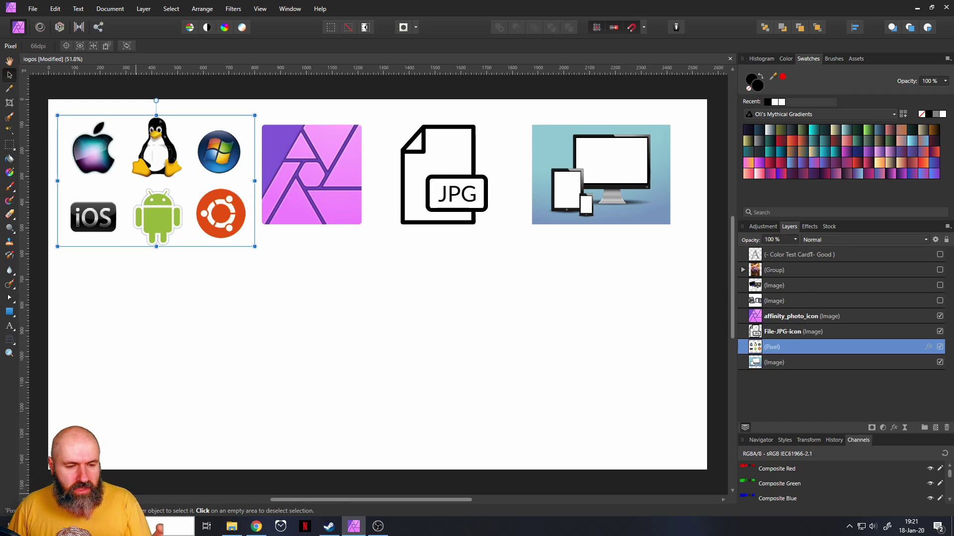
# Search 'dis' to reach Display settings and open Advanced display settings for Display 2.
pyautogui.press('super+s')
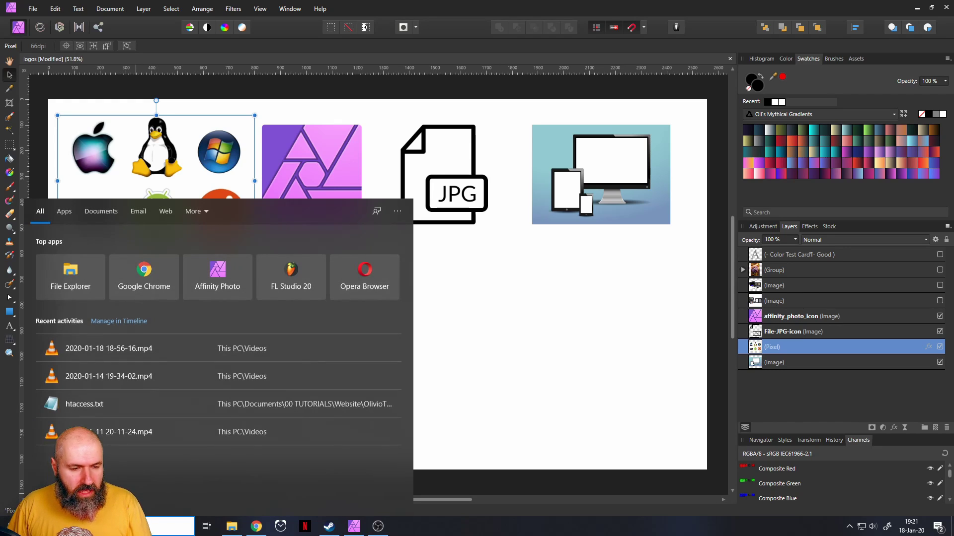
pyautogui.write('dis')
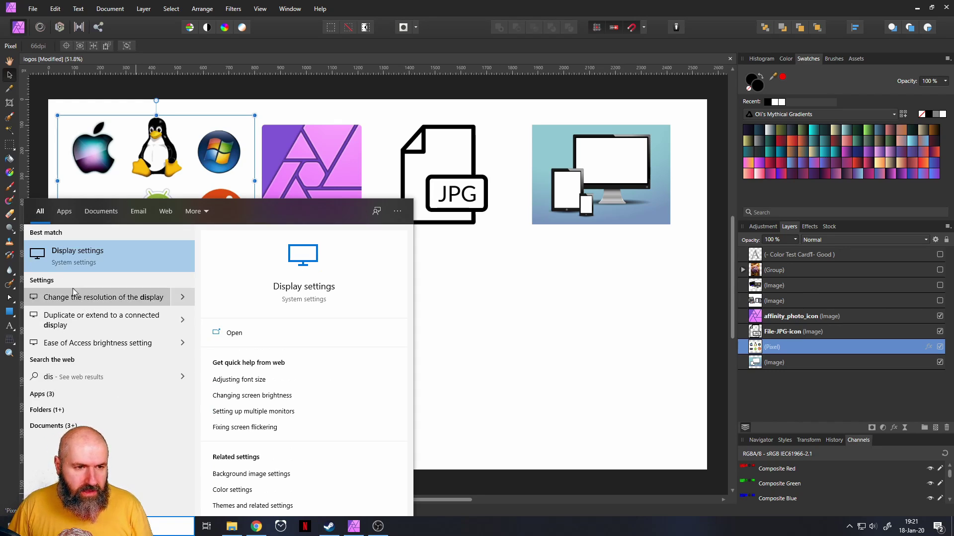
pyautogui.click(64, 258)
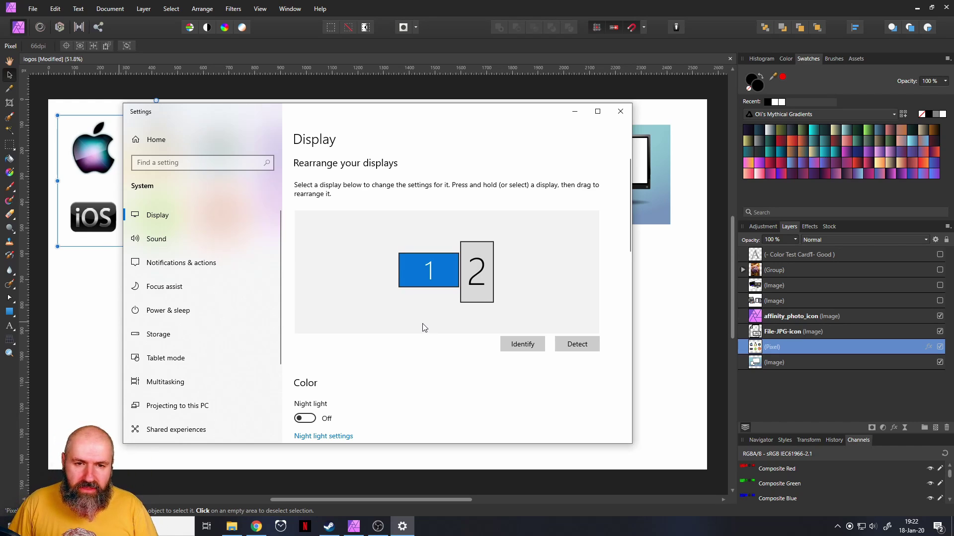
pyautogui.scroll(-7, 349, 255)
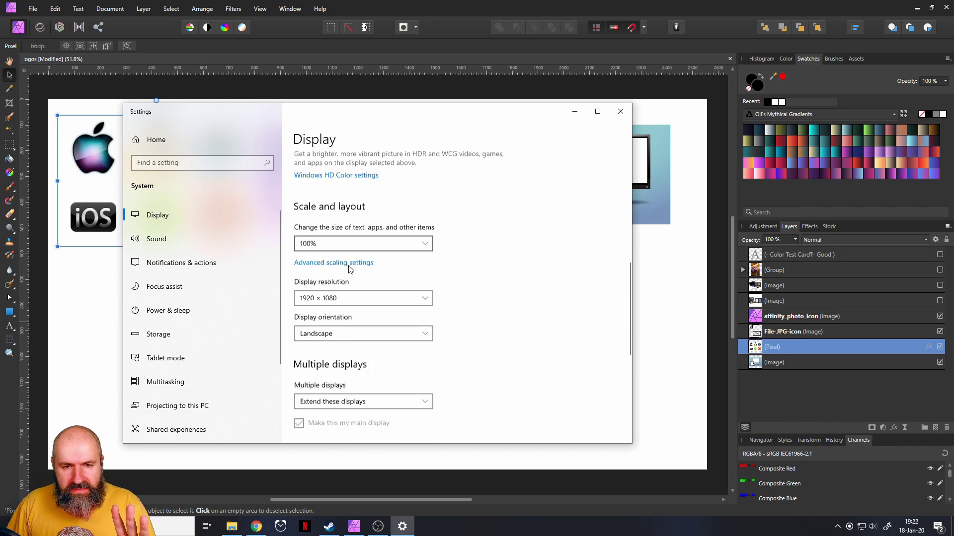
pyautogui.scroll(-5, 349, 270)
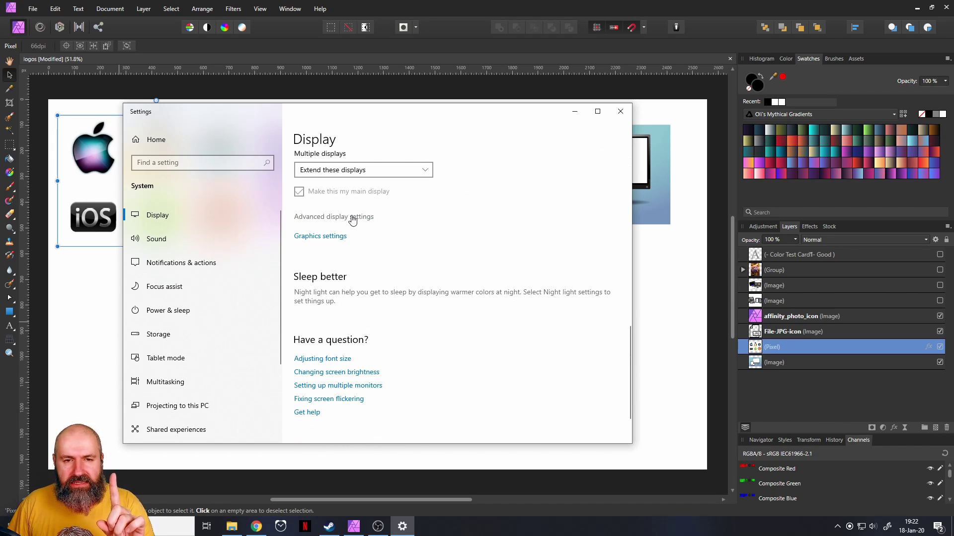
pyautogui.click(353, 220)
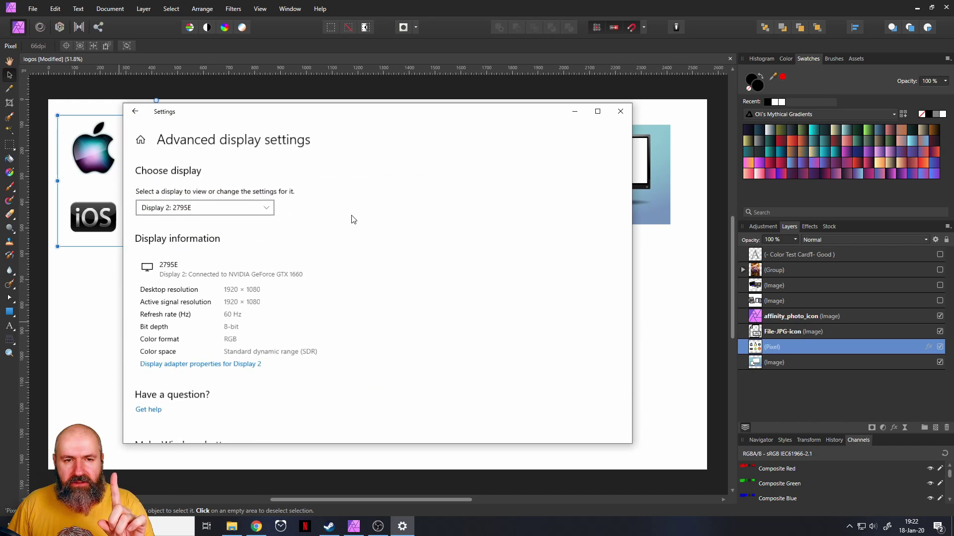
# Open Display 2's adapter properties and launch Color Management from its Color Management tab.
pyautogui.click(195, 369)
pyautogui.moveTo(223, 127); pyautogui.dragTo(401, 141)
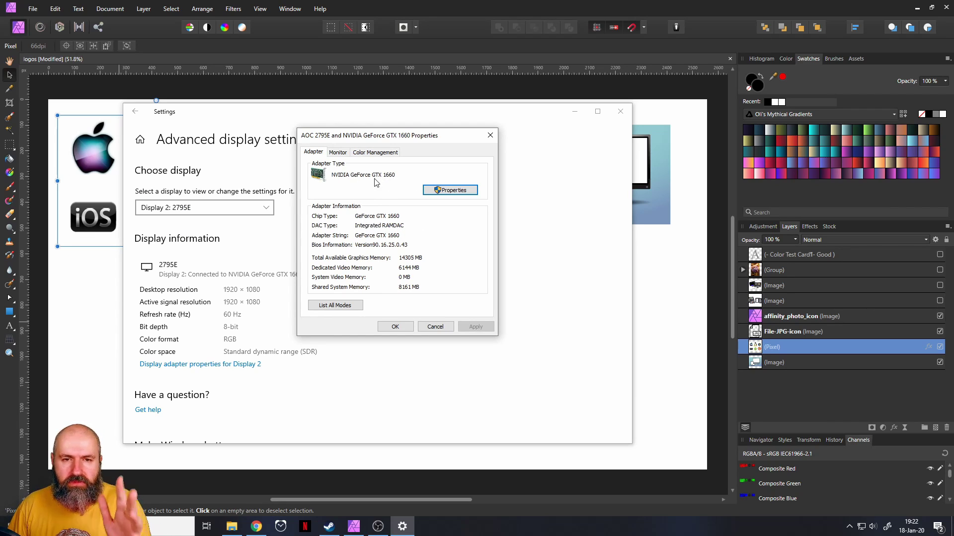
pyautogui.click(367, 154)
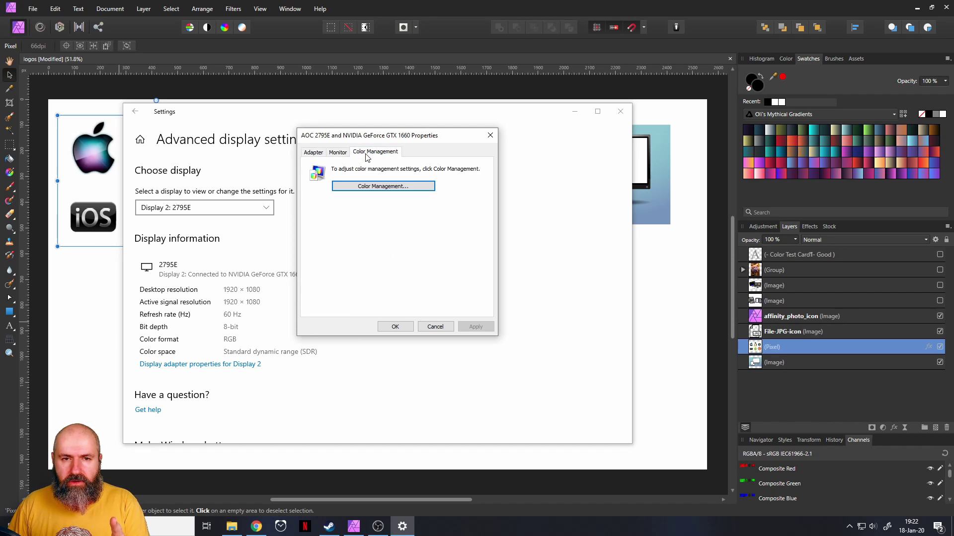
pyautogui.click(367, 187)
# Review Color Management, keeping Display 1 as the device and viewing the system defaults.
pyautogui.moveTo(131, 20); pyautogui.dragTo(325, 71)
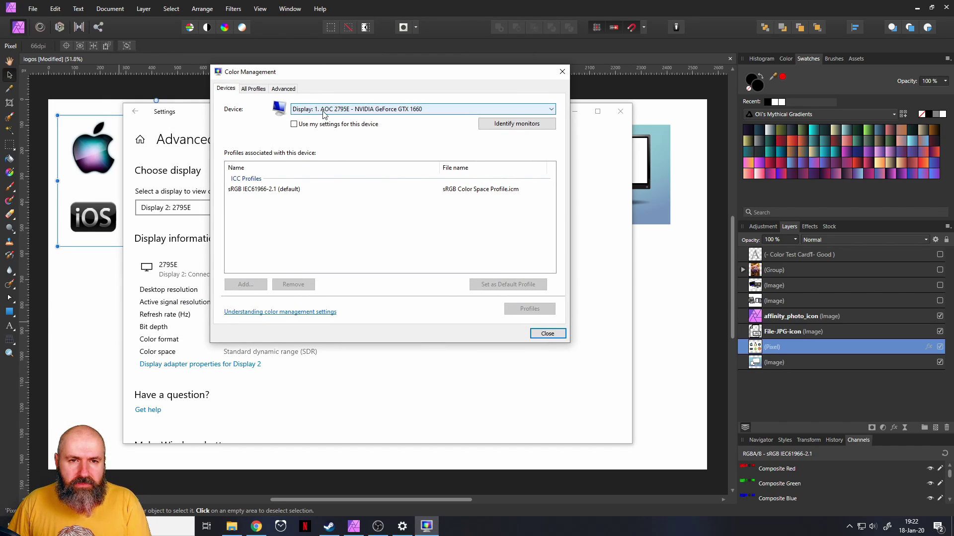
pyautogui.click(409, 110)
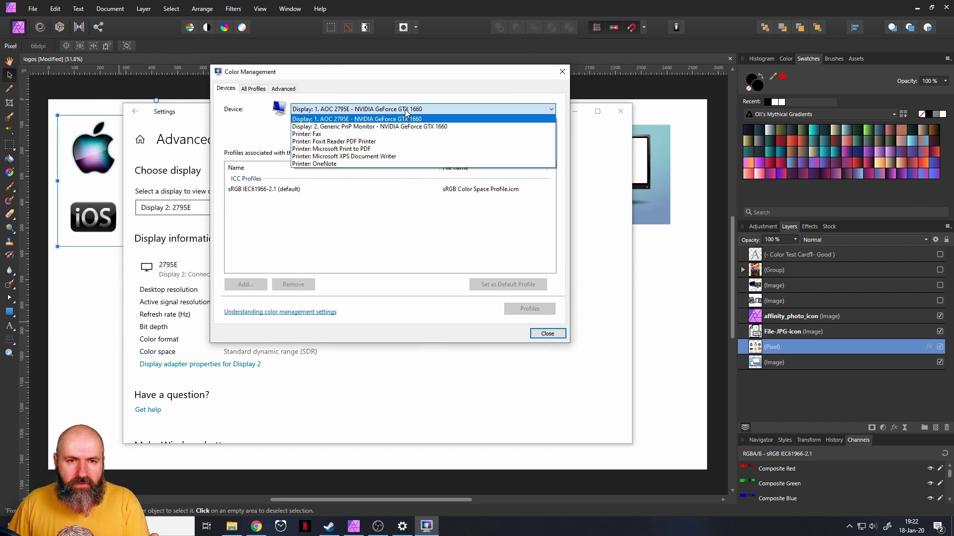
pyautogui.click(339, 119)
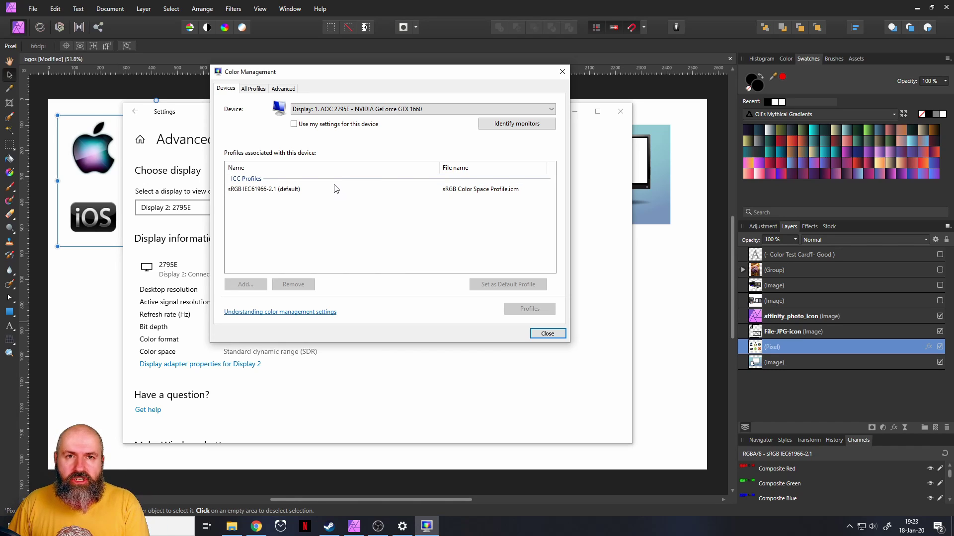
pyautogui.click(281, 89)
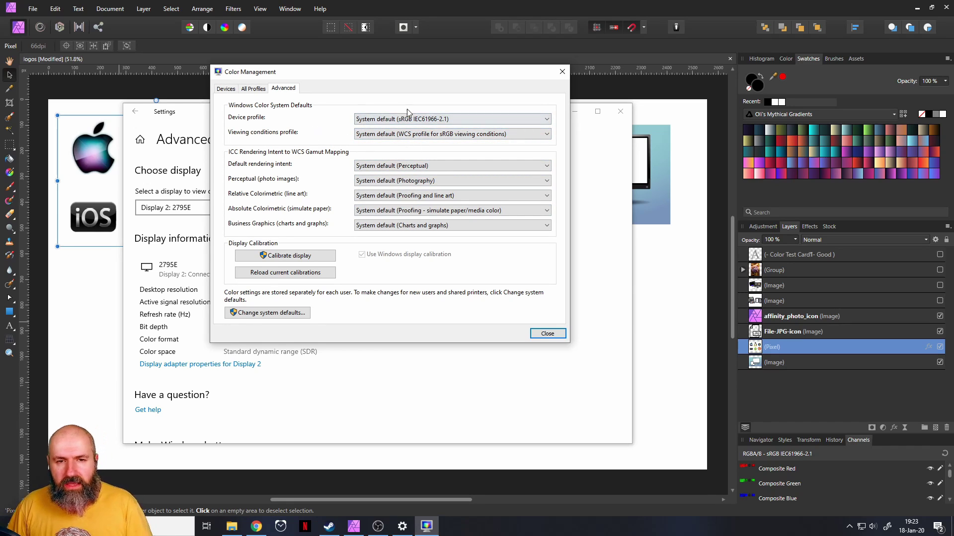
# Close Color Management, adapter properties and Settings, then select only the Affinity Photo logo.
pyautogui.click(562, 72)
pyautogui.click(490, 135)
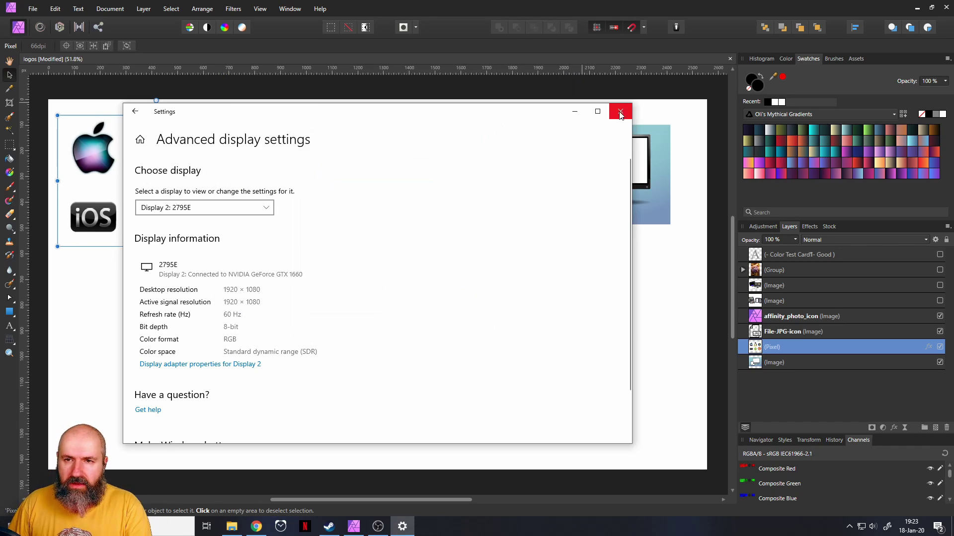
pyautogui.click(620, 112)
pyautogui.click(355, 264)
pyautogui.click(329, 213)
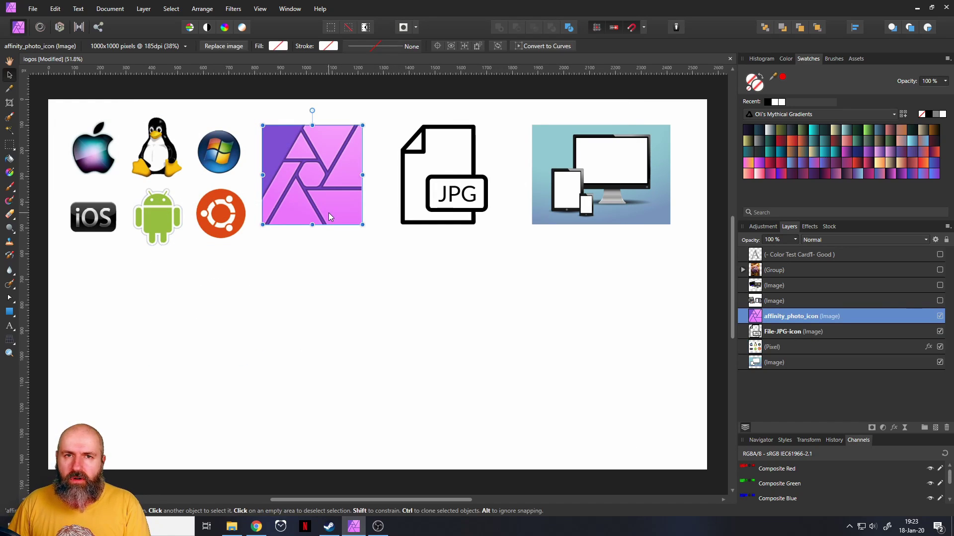
# Enlarge the Affinity Photo logo to about 328 px and move it below the logo row.
pyautogui.moveTo(362, 225); pyautogui.dragTo(453, 323)
pyautogui.moveTo(430, 267); pyautogui.dragTo(418, 350)
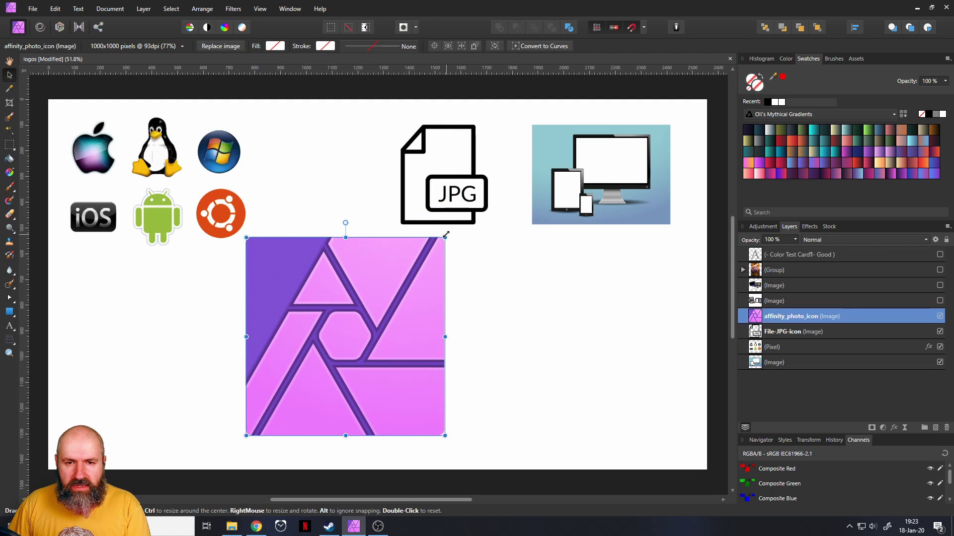
pyautogui.moveTo(445, 235); pyautogui.dragTo(409, 273)
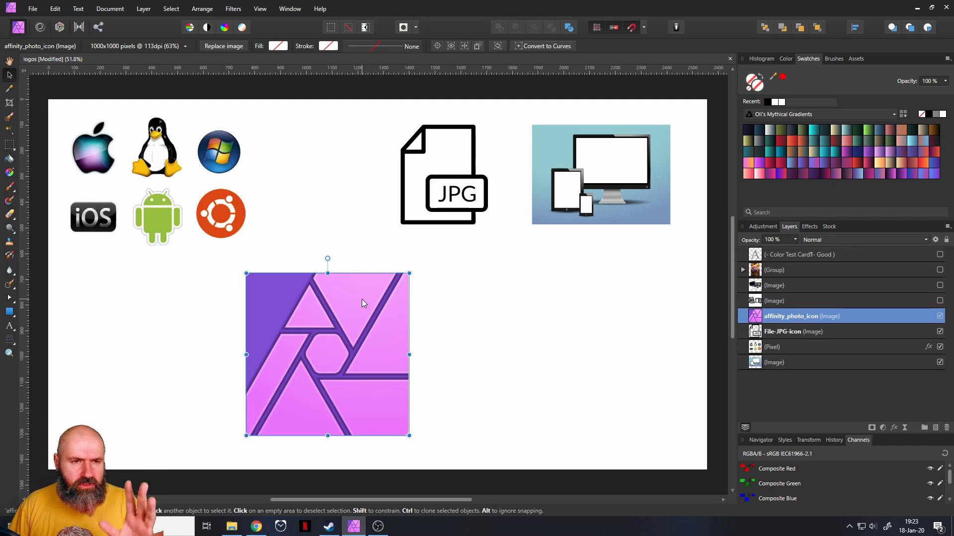
pyautogui.click(55, 10)
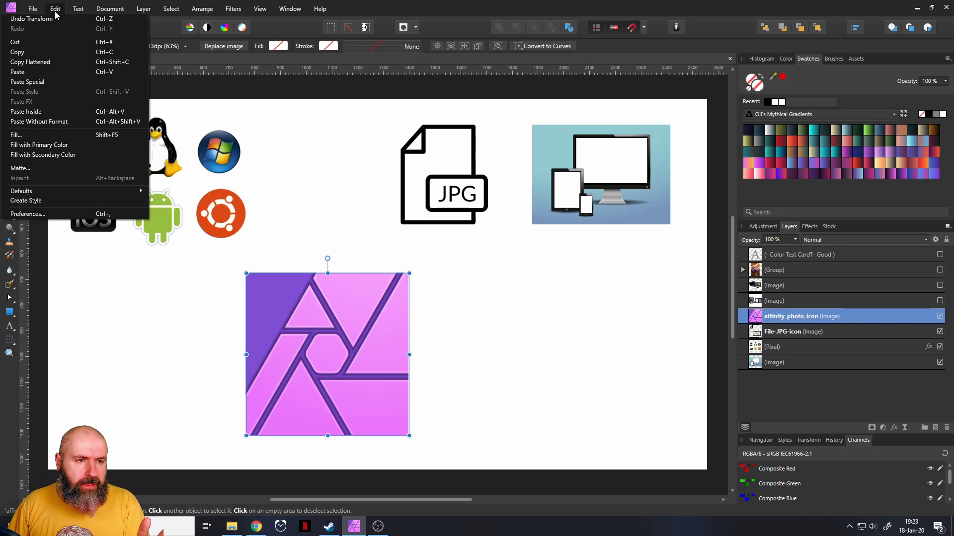
pyautogui.click(47, 217)
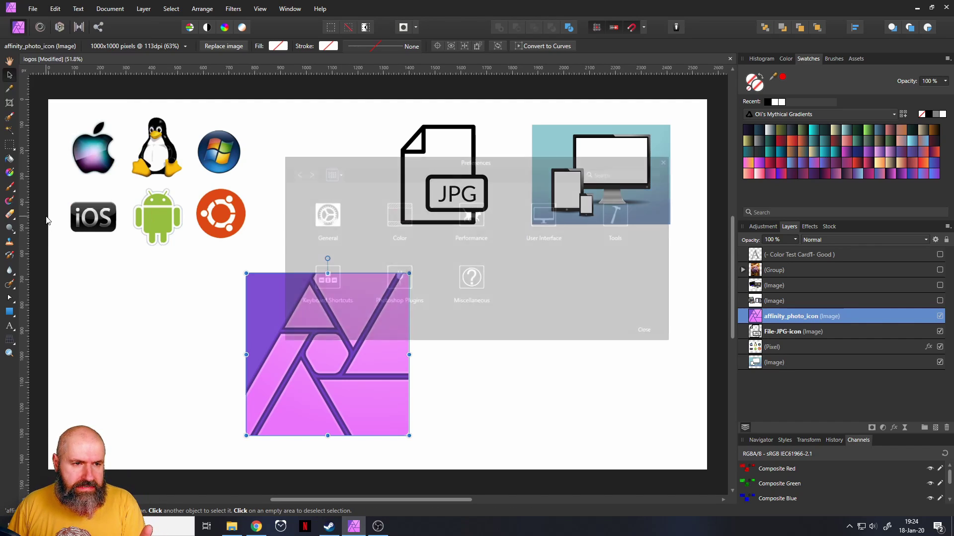
pyautogui.click(397, 217)
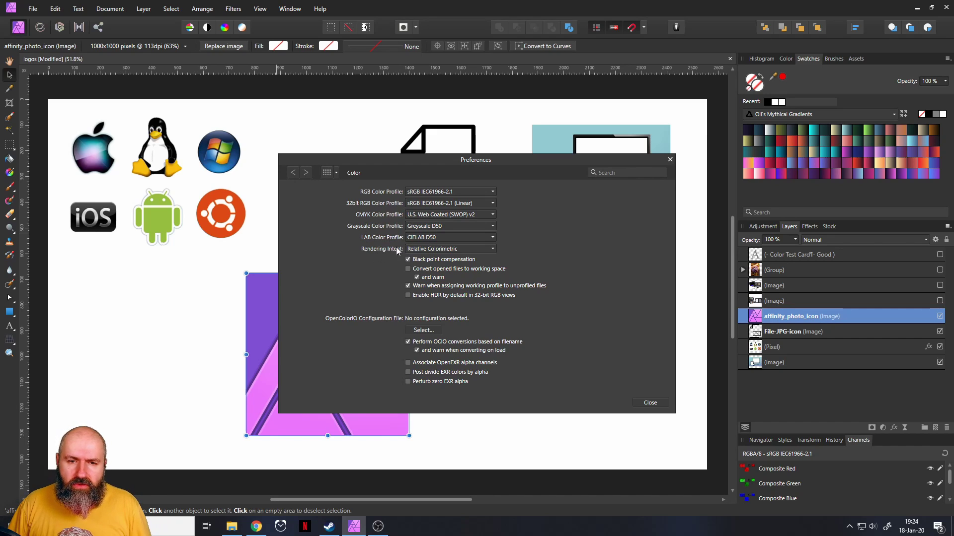
pyautogui.click(433, 249)
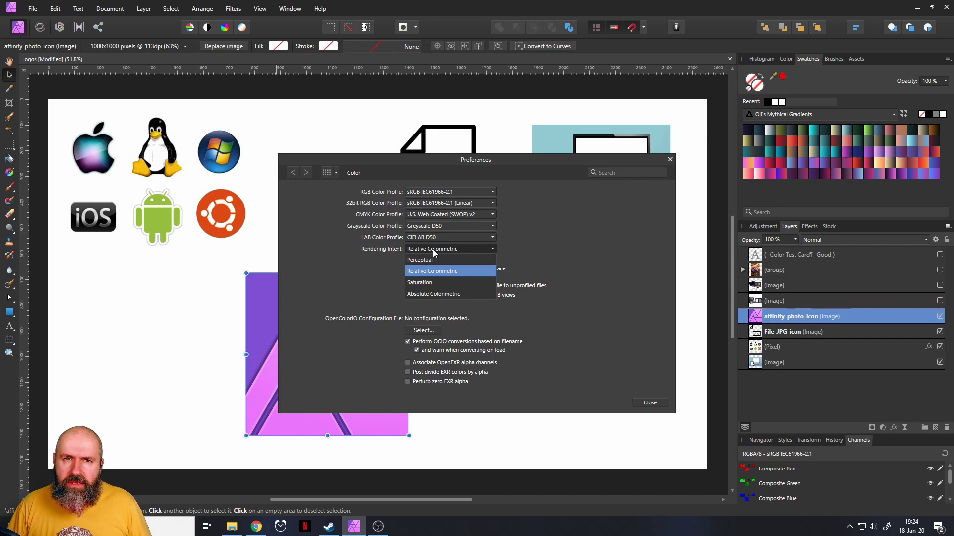
pyautogui.click(443, 249)
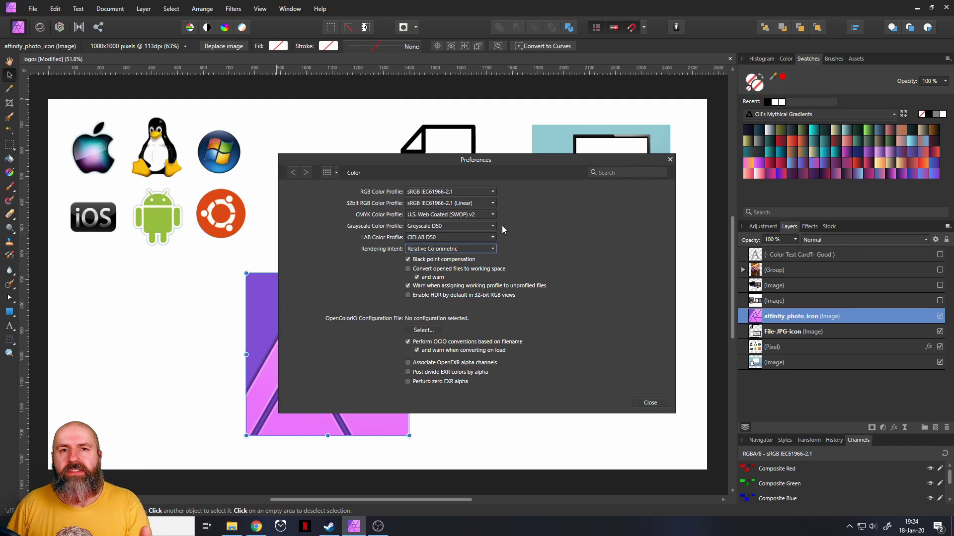
# Close Preferences, return the shrunken Affinity logo beside the JPG icon, and move a 97% JPG icon below.
pyautogui.press('Escape')
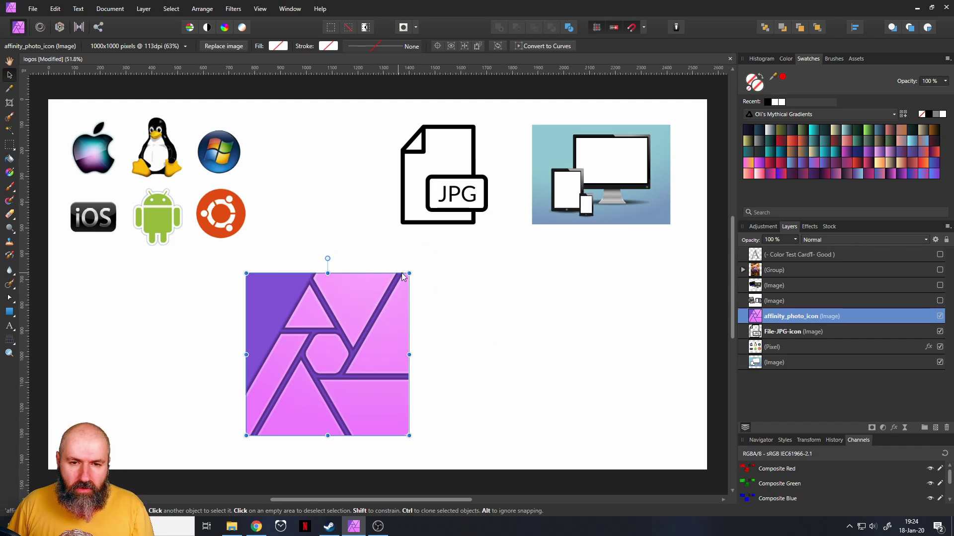
pyautogui.moveTo(409, 273); pyautogui.dragTo(356, 139)
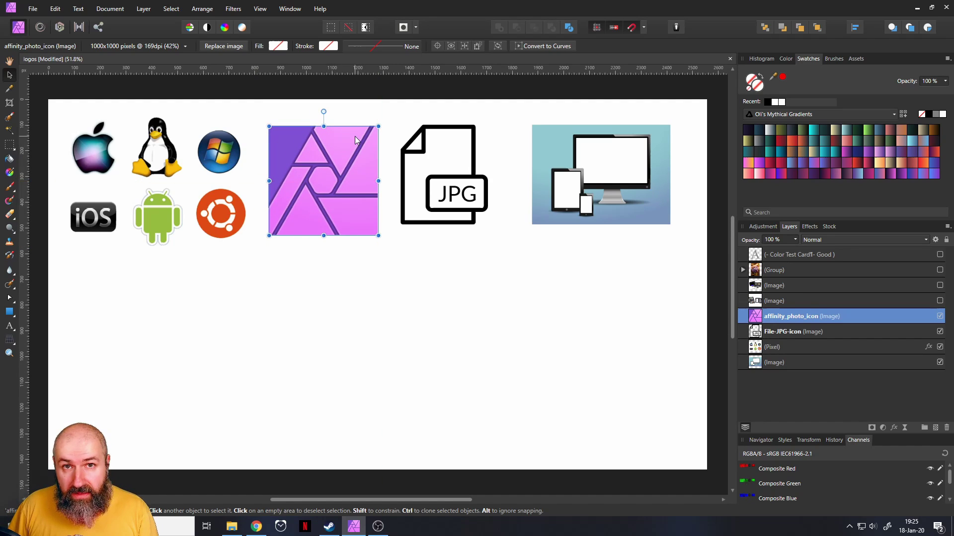
pyautogui.click(429, 147)
pyautogui.moveTo(495, 225); pyautogui.dragTo(546, 279)
pyautogui.moveTo(510, 221); pyautogui.dragTo(438, 371)
pyautogui.moveTo(479, 274); pyautogui.dragTo(413, 291)
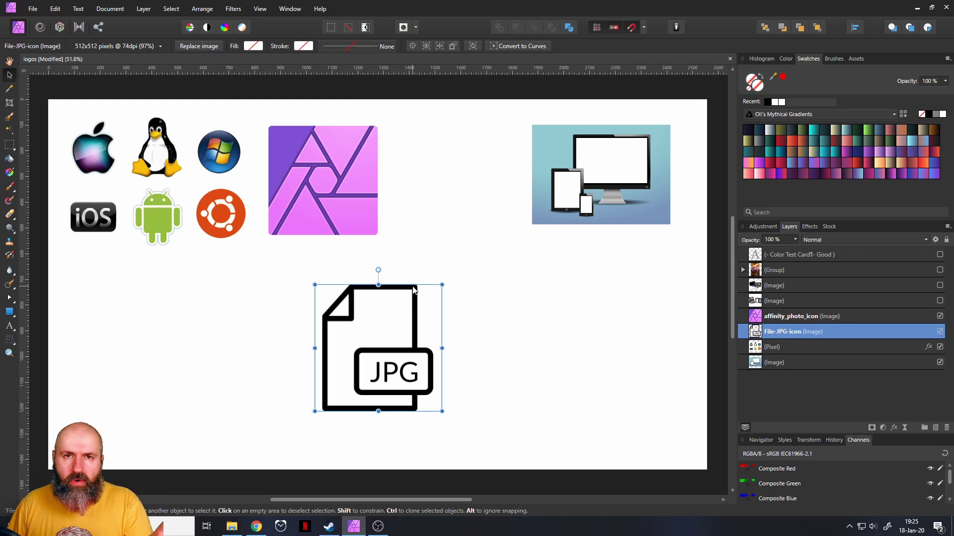
pyautogui.click(109, 12)
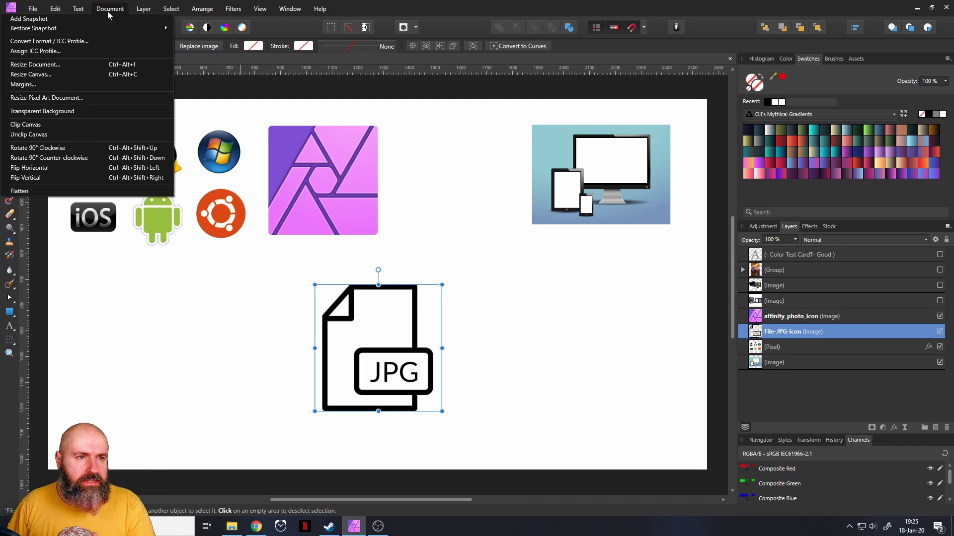
pyautogui.click(73, 41)
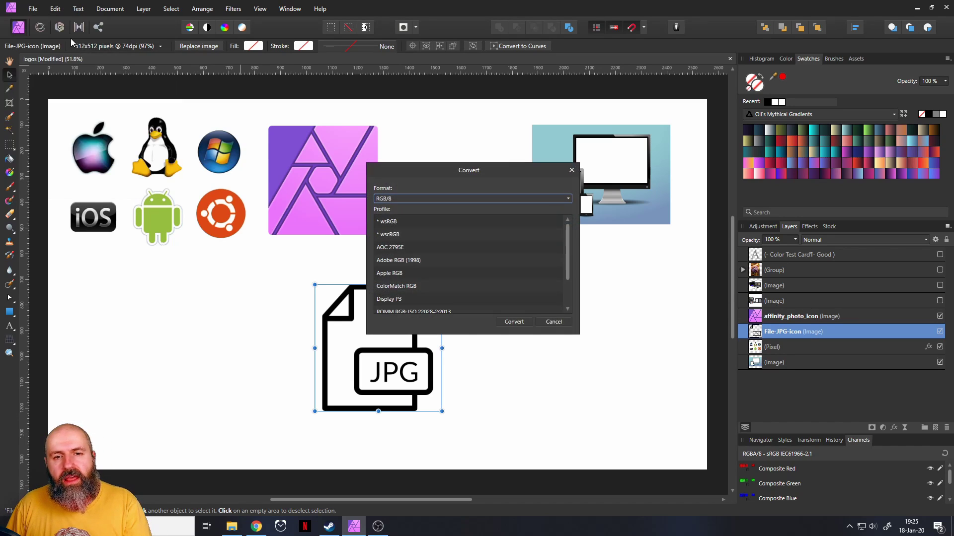
pyautogui.click(393, 199)
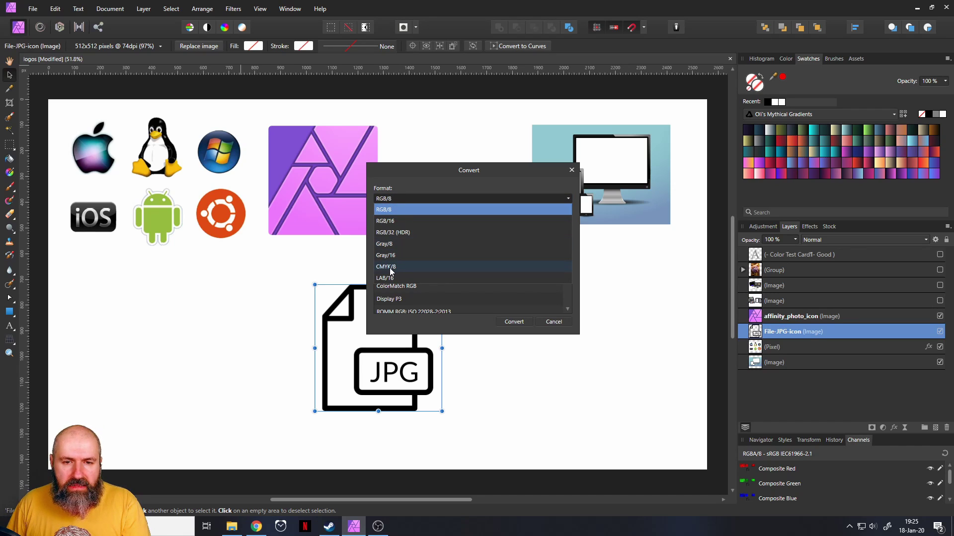
pyautogui.click(395, 179)
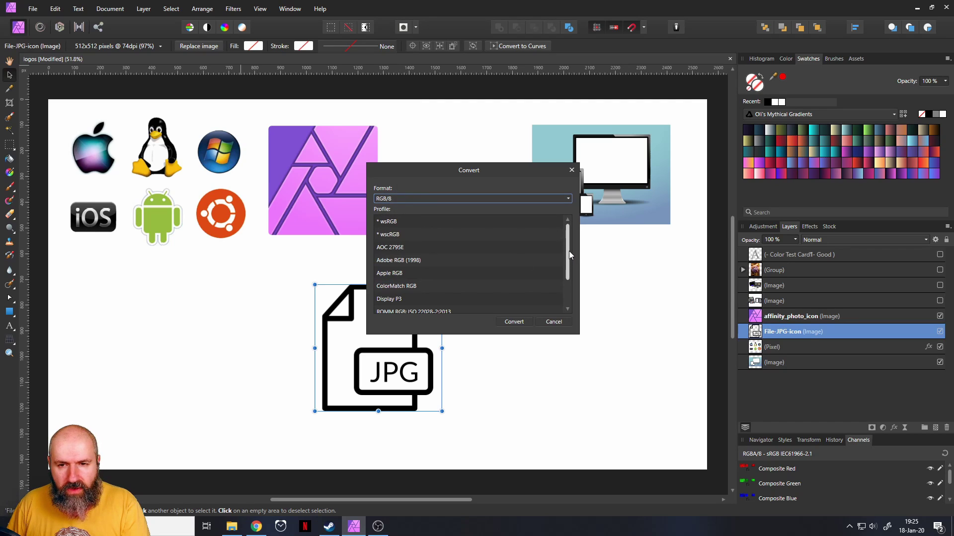
pyautogui.moveTo(567, 246); pyautogui.dragTo(569, 296)
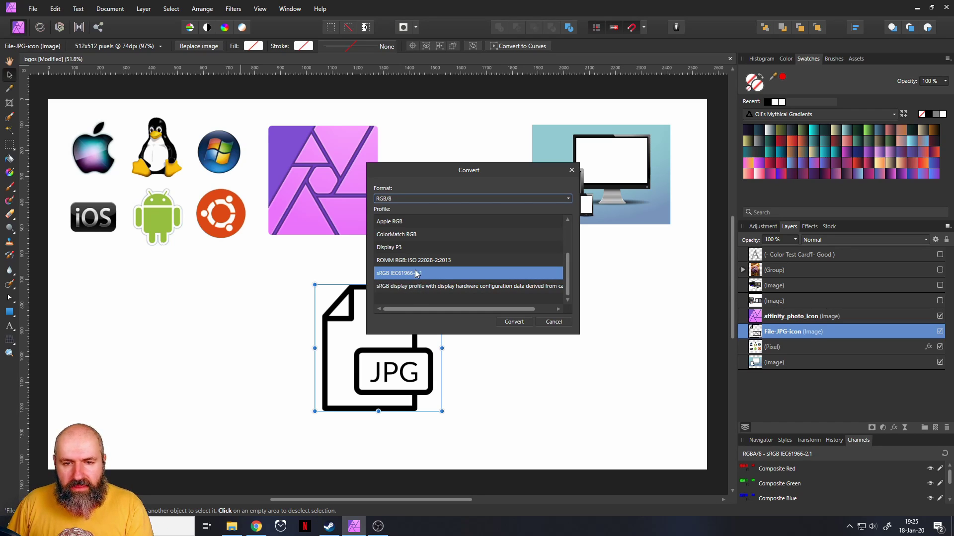
pyautogui.click(553, 322)
pyautogui.click(338, 212)
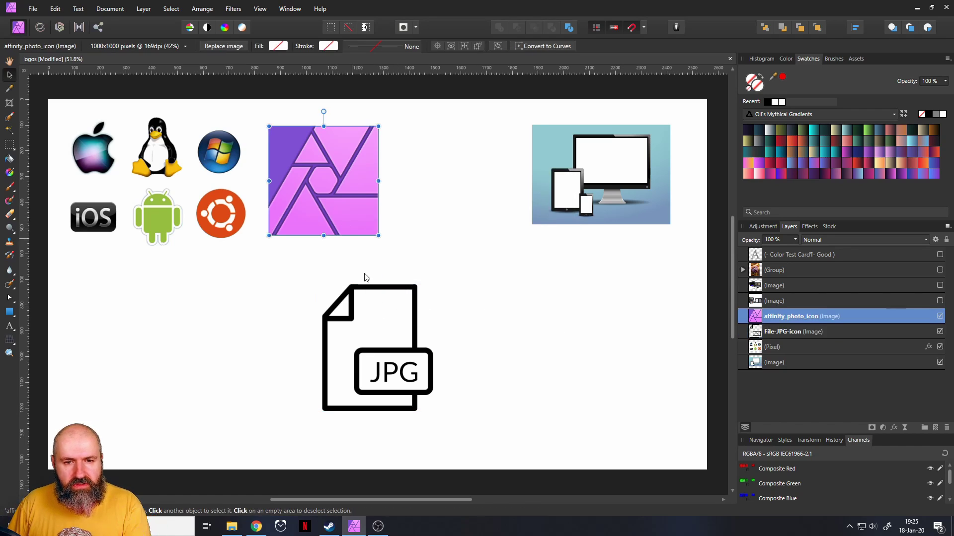
# Undo the JPG icon resize and enlarge the devices image below the JPG icon.
pyautogui.click(380, 295)
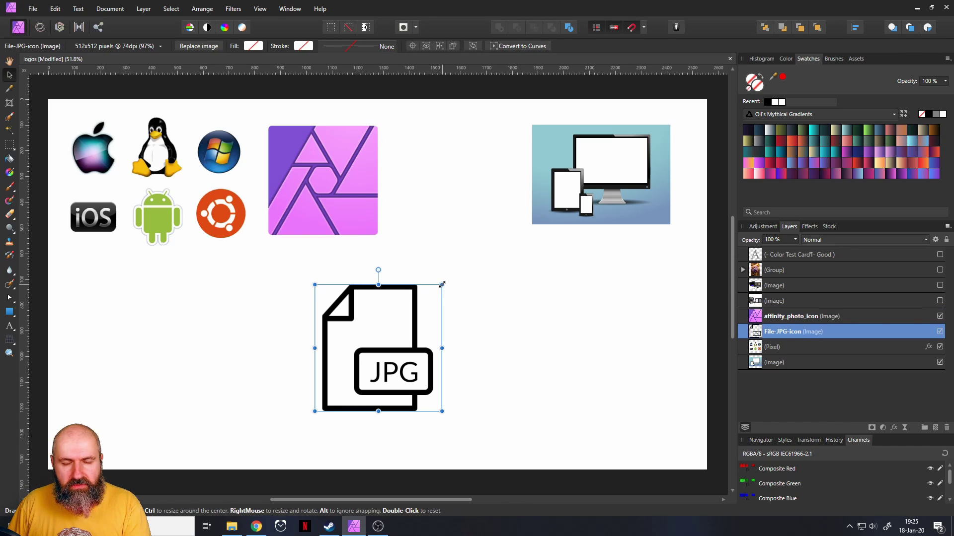
pyautogui.moveTo(441, 286); pyautogui.dragTo(454, 273)
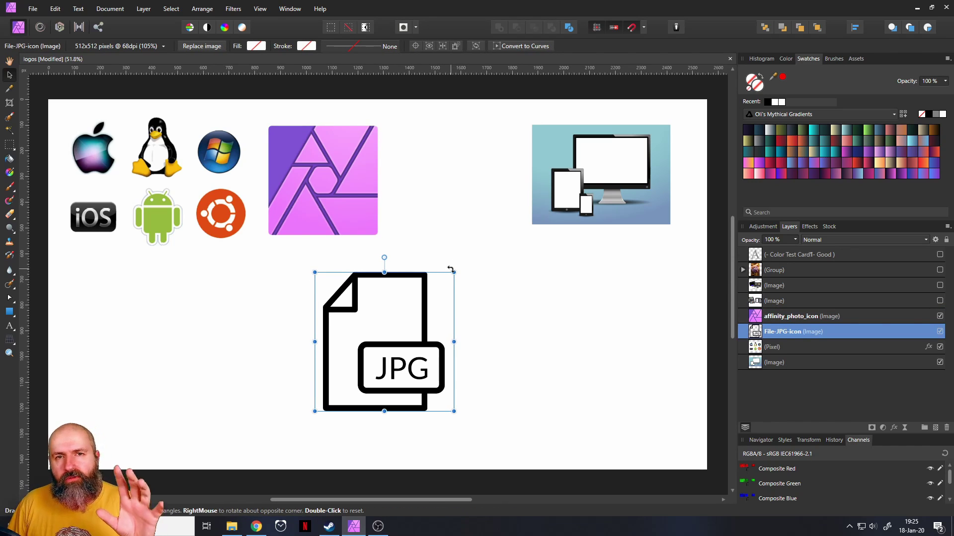
pyautogui.hotkey('ctrl', 'z')
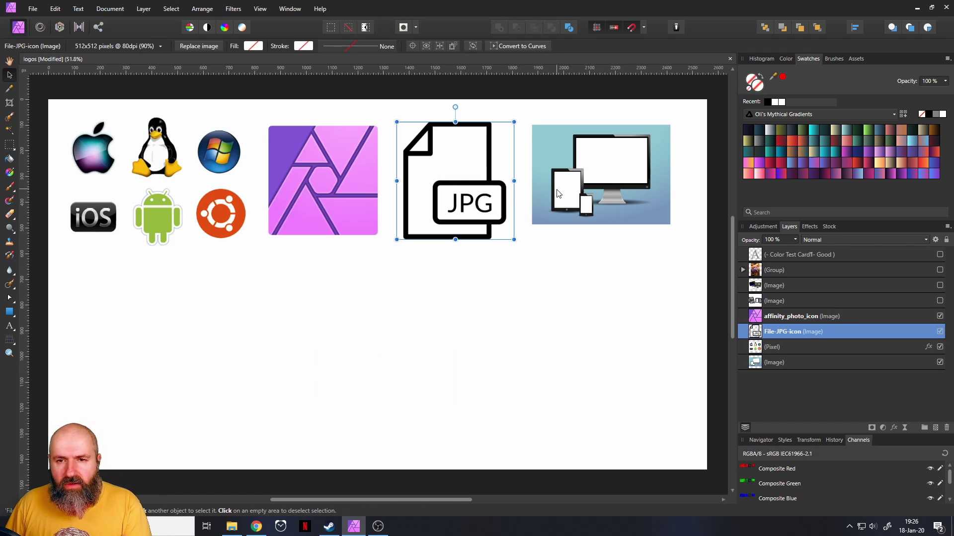
pyautogui.click(560, 194)
pyautogui.hotkey('ctrl', 'z')
pyautogui.moveTo(589, 168); pyautogui.dragTo(397, 349)
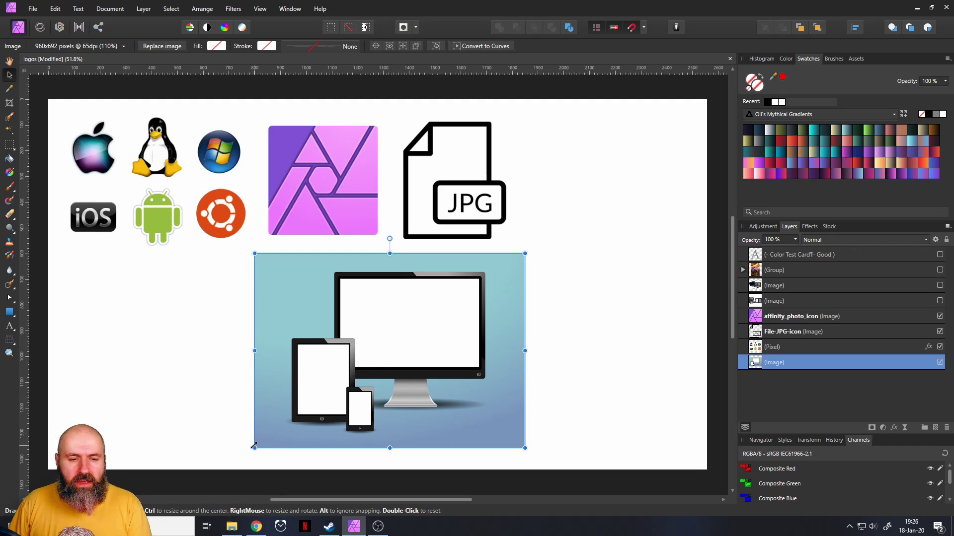
# Shrink the devices image and line it up right of the JPG icon in the top row.
pyautogui.moveTo(266, 443); pyautogui.dragTo(352, 383)
pyautogui.moveTo(419, 315); pyautogui.dragTo(591, 185)
pyautogui.click(483, 341)
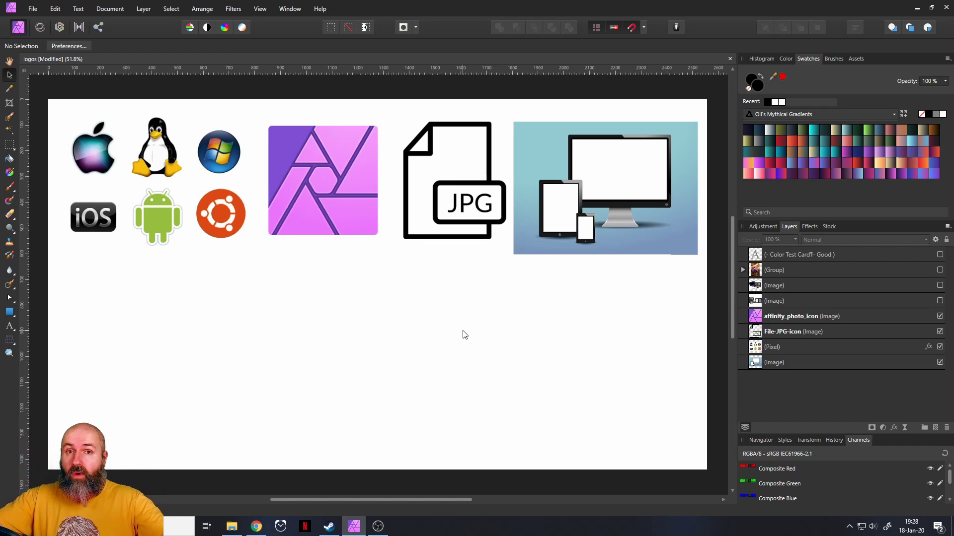
# Show the hidden ColorEdge Image layer and enlarge the CG247X monitor picture below the logos.
pyautogui.click(940, 285)
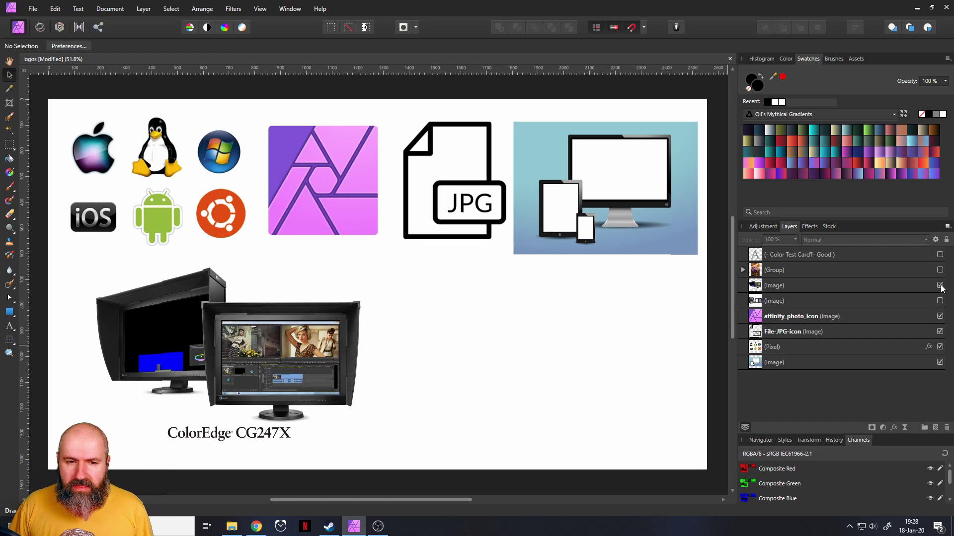
pyautogui.click(351, 309)
pyautogui.moveTo(371, 266); pyautogui.dragTo(371, 296)
pyautogui.moveTo(427, 255); pyautogui.dragTo(434, 251)
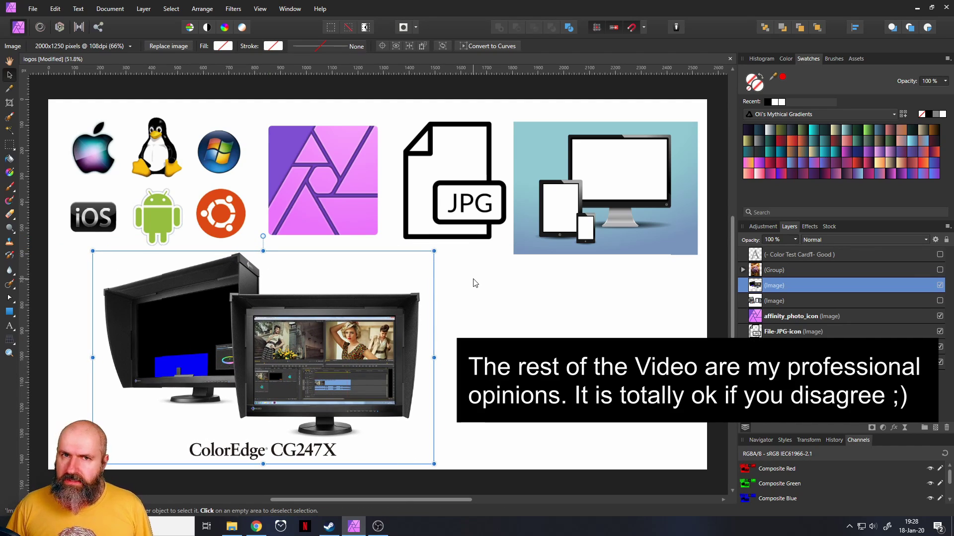
pyautogui.click(446, 325)
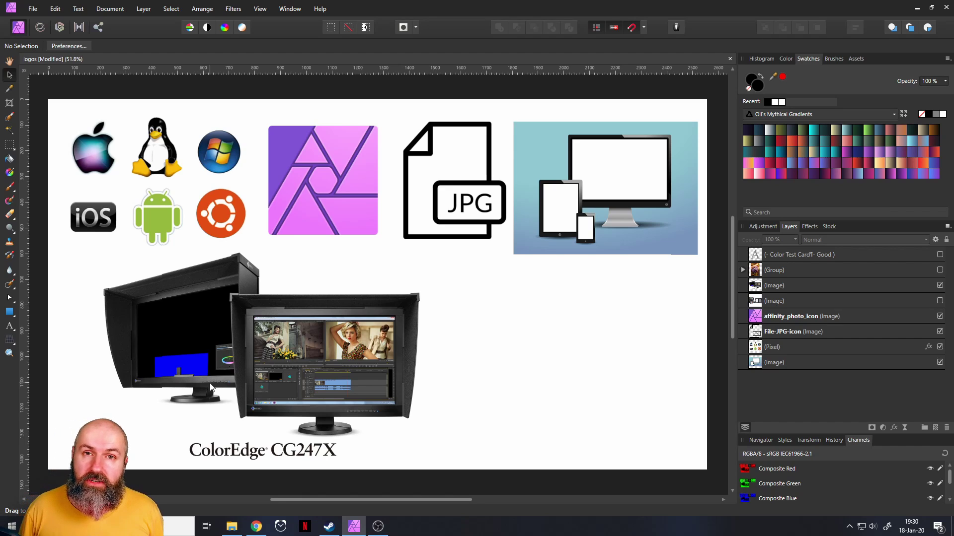
# Scale the ColorEdge monitor image down to about 43% and move it left beneath the logos.
pyautogui.click(184, 340)
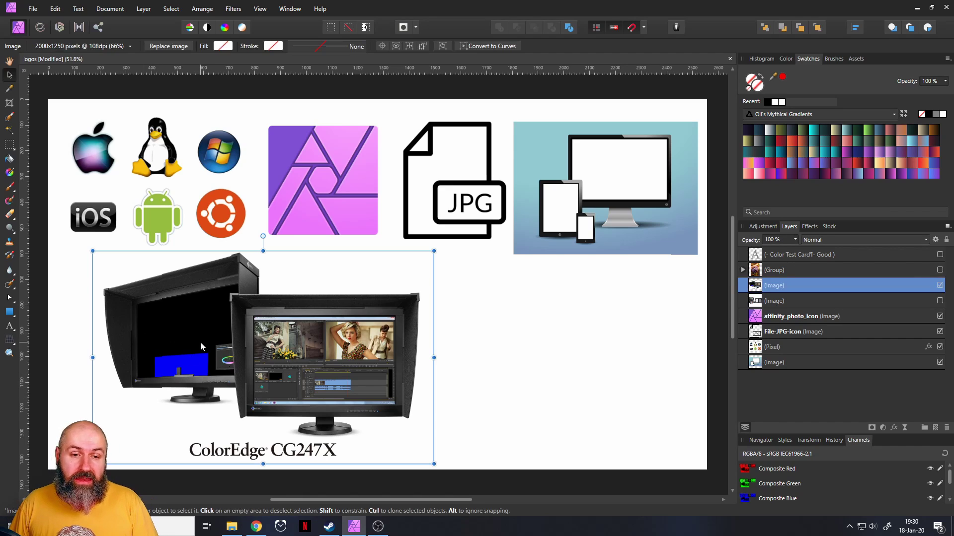
pyautogui.moveTo(435, 251); pyautogui.dragTo(320, 322)
pyautogui.moveTo(245, 370); pyautogui.dragTo(223, 300)
pyautogui.moveTo(291, 394); pyautogui.dragTo(327, 416)
pyautogui.click(350, 353)
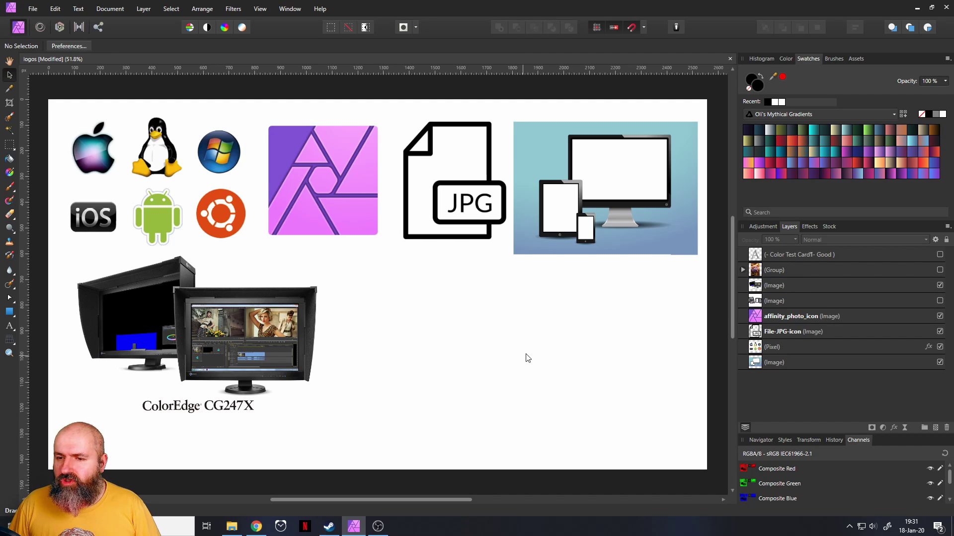
# Unhide the second Image layer and enlarge the colour checker to fill the canvas right of the ColorEdge monitors.
pyautogui.click(939, 301)
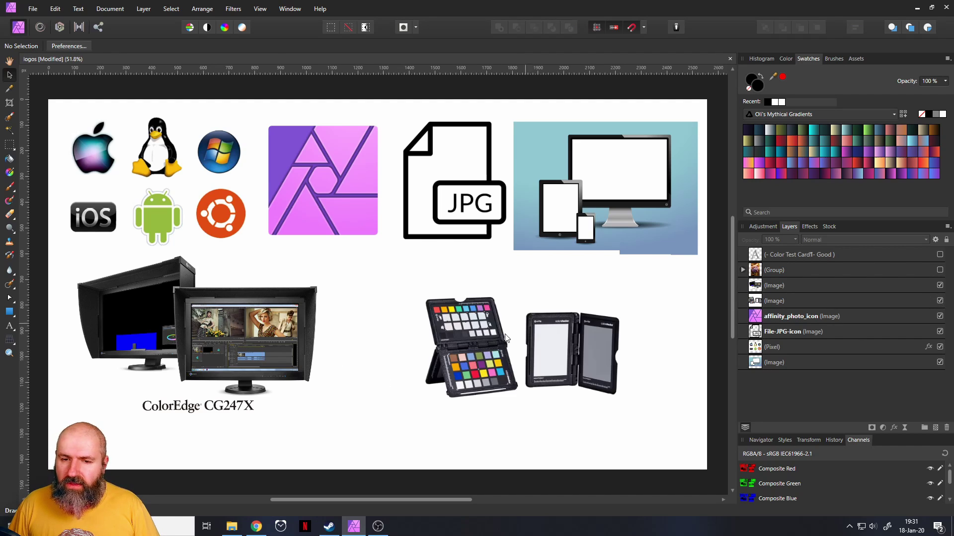
pyautogui.click(484, 341)
pyautogui.moveTo(425, 445); pyautogui.dragTo(457, 371)
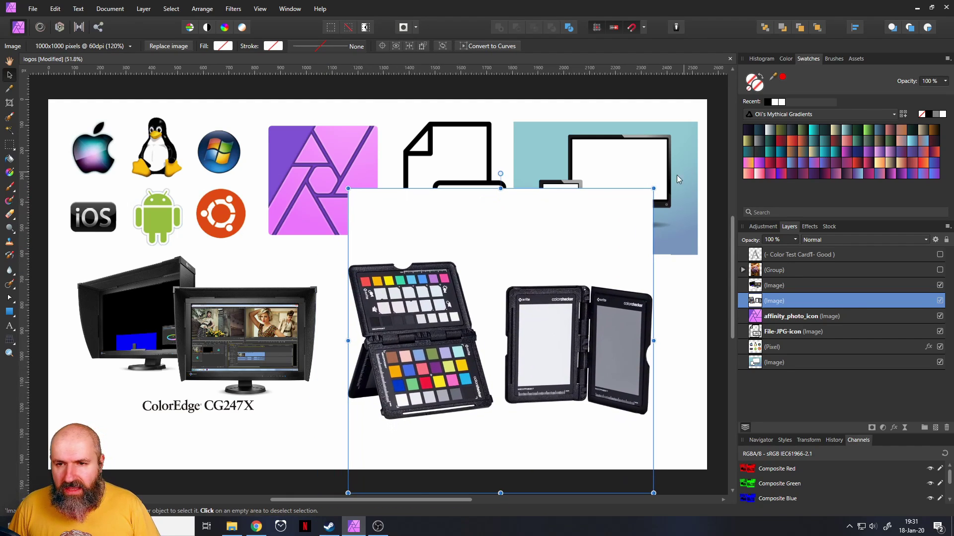
pyautogui.moveTo(655, 188); pyautogui.dragTo(687, 134)
pyautogui.moveTo(602, 249); pyautogui.dragTo(596, 237)
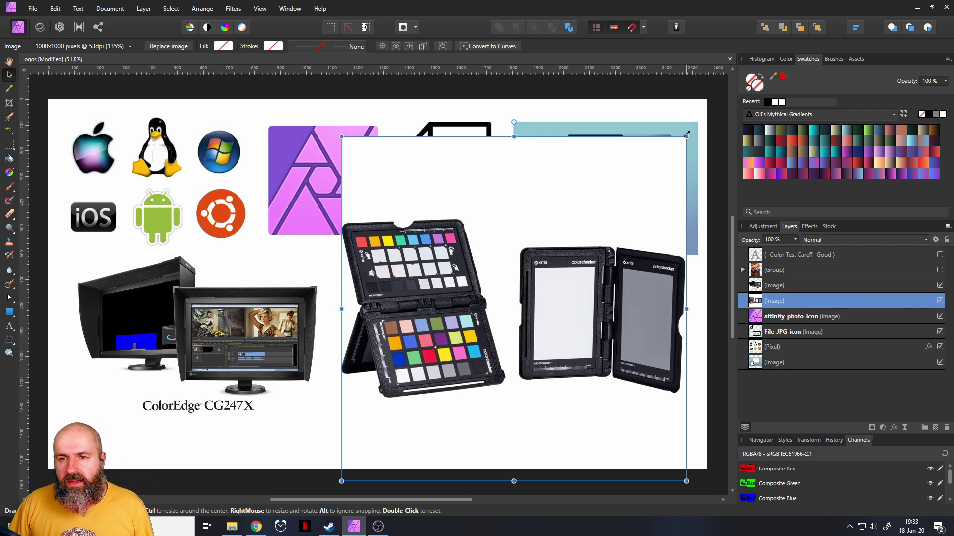
# Shrink the colour checker slightly and nudge it right, then select 'Test Prints' in the tips list.
pyautogui.moveTo(684, 134); pyautogui.dragTo(663, 187)
pyautogui.moveTo(644, 224); pyautogui.dragTo(644, 224)
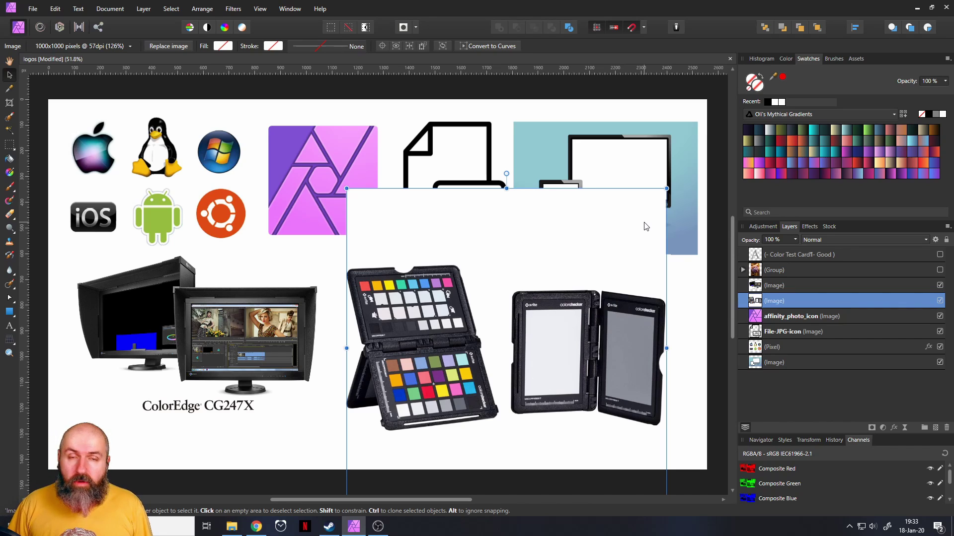
pyautogui.moveTo(406, 327); pyautogui.dragTo(182, 317)
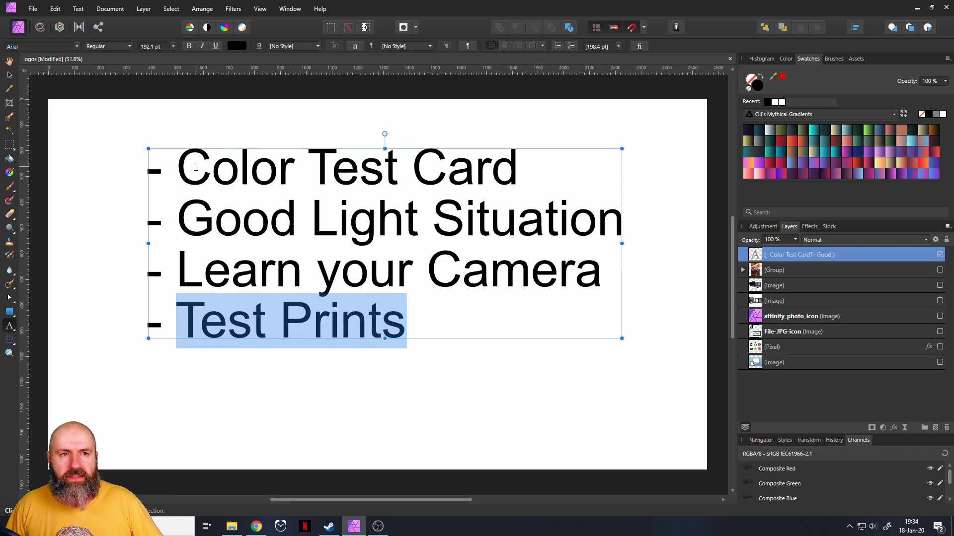
# Exit text editing with the Move tool and deselect the tips-list text frame.
pyautogui.click(10, 76)
pyautogui.click(71, 119)
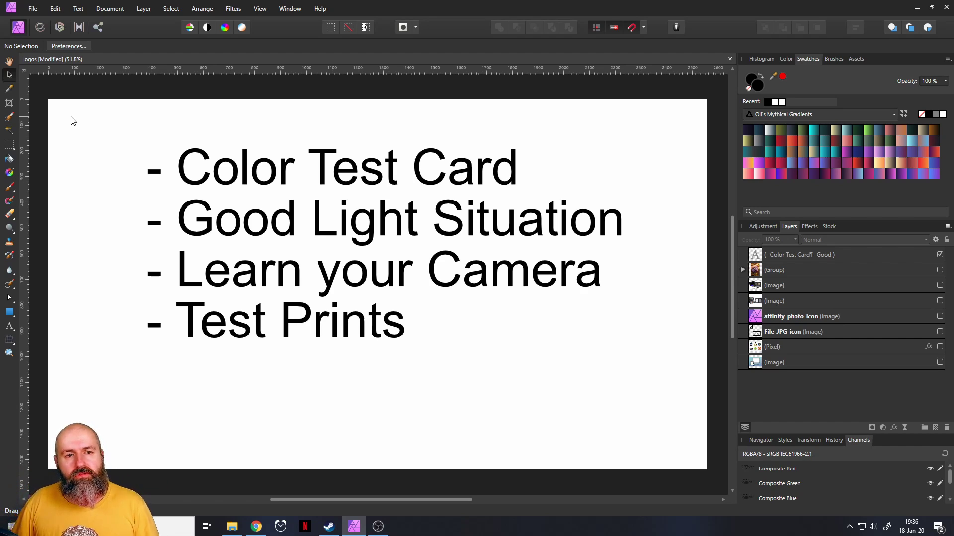
# Move the tips list about 70 px lower, then hide its text layer.
pyautogui.moveTo(181, 209); pyautogui.dragTo(178, 244)
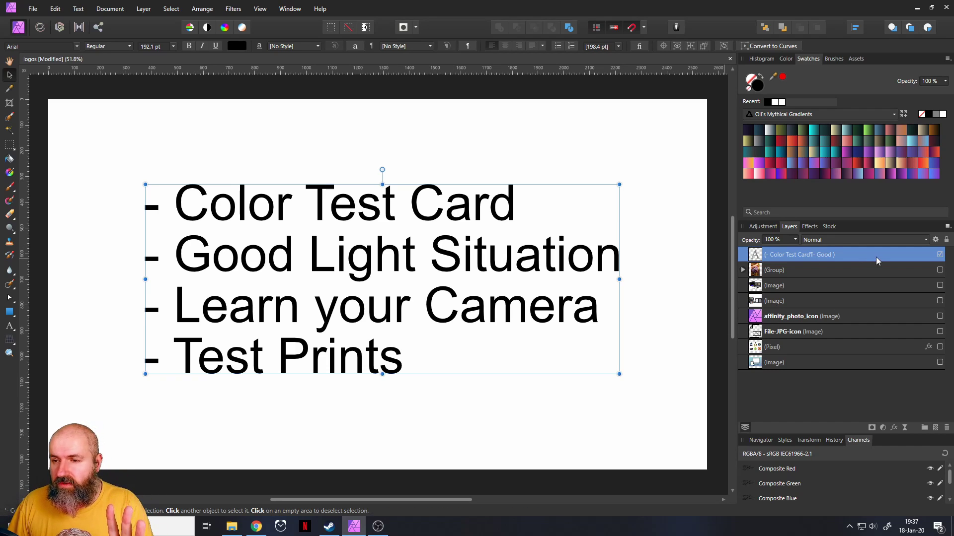
pyautogui.click(940, 254)
# Show the Group layer with the flower photo captioned sRGB ICE61966-2.1, then deselect.
pyautogui.click(939, 270)
pyautogui.click(715, 259)
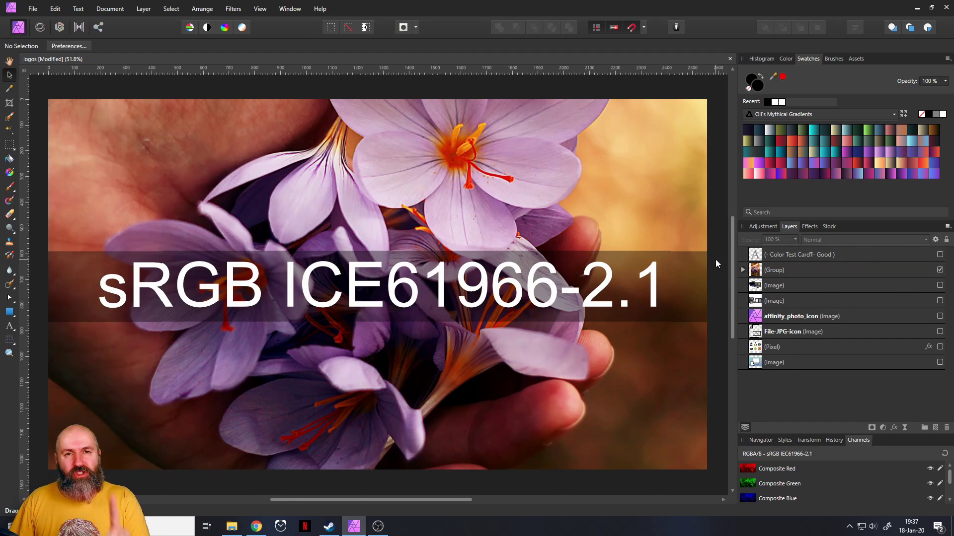